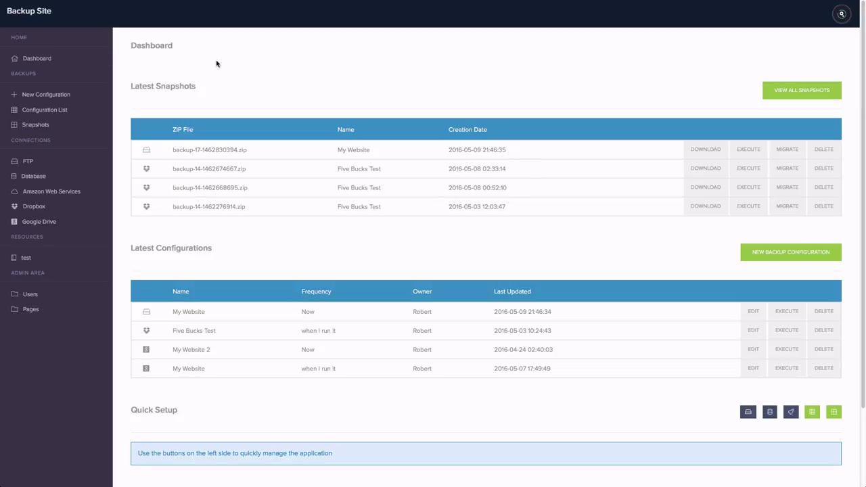
# Review the dashboard's latest snapshots table and the Latest Configurations heading.
pyautogui.moveTo(129, 86); pyautogui.dragTo(388, 211)
pyautogui.click(388, 217)
pyautogui.moveTo(133, 248); pyautogui.dragTo(276, 254)
pyautogui.click(276, 254)
pyautogui.scroll(-1, 568, 328)
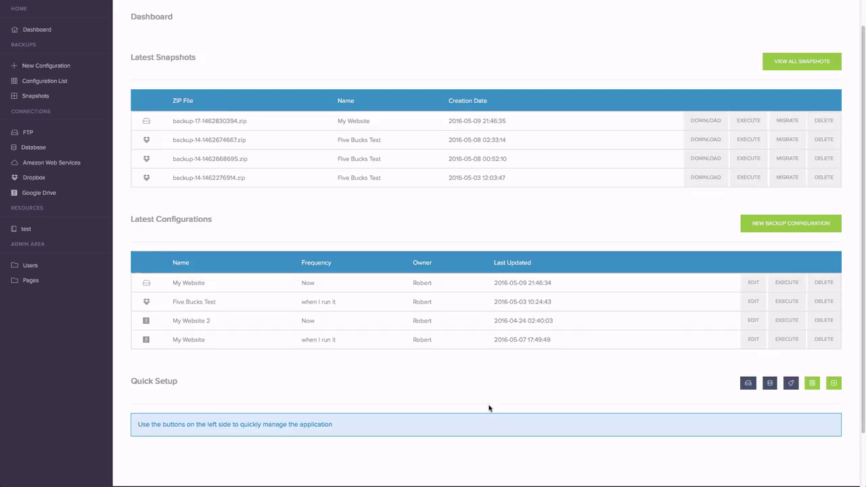
# Show the FTP, then database, then Amazon Web Services connection lists from Quick Setup.
pyautogui.scroll(-2, 501, 376)
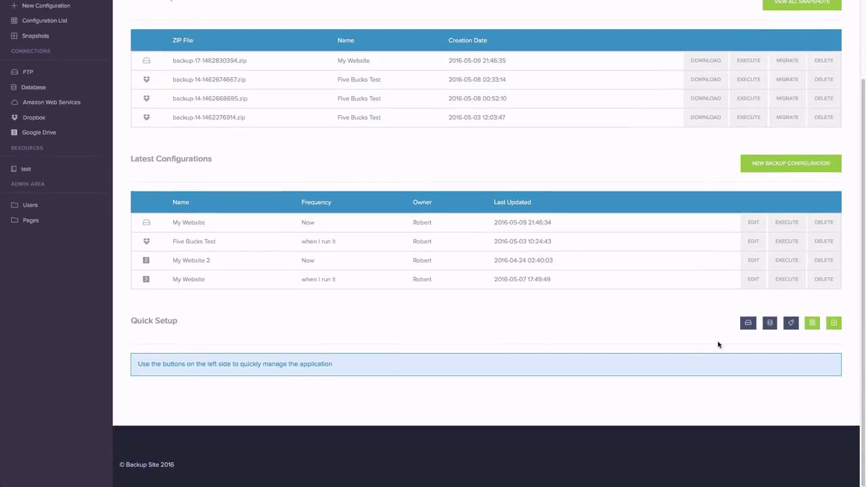
pyautogui.click(745, 328)
pyautogui.scroll(-4, 532, 339)
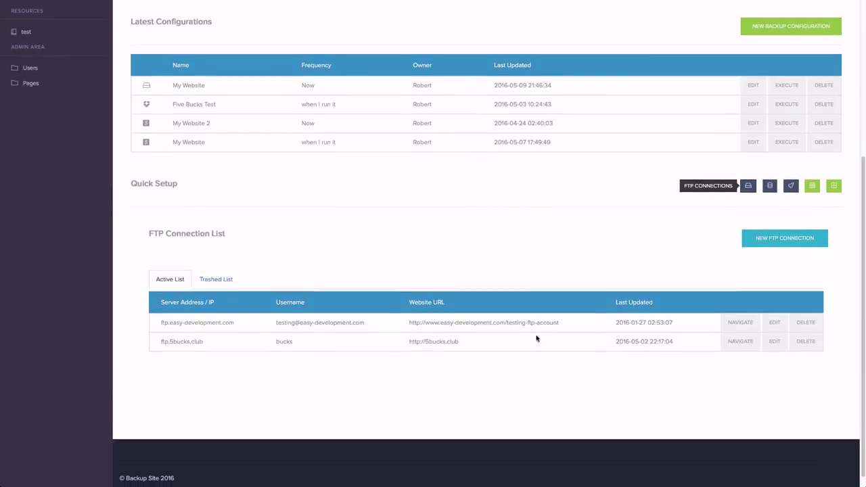
pyautogui.click(768, 186)
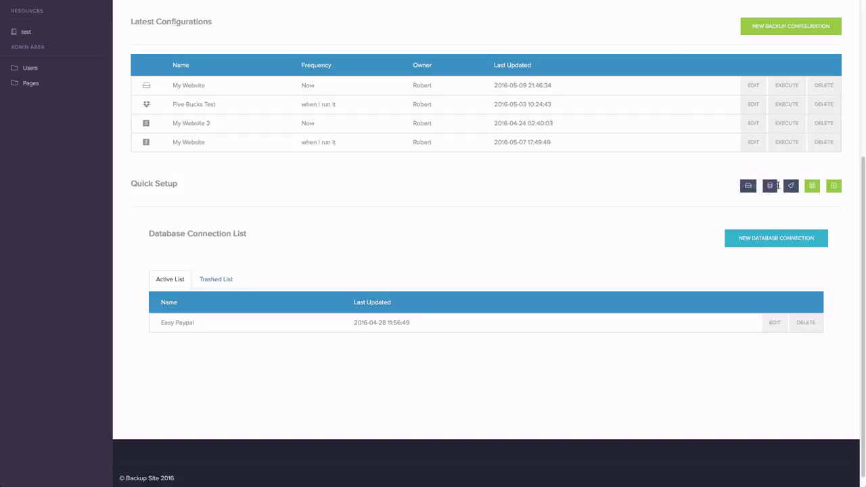
pyautogui.click(793, 189)
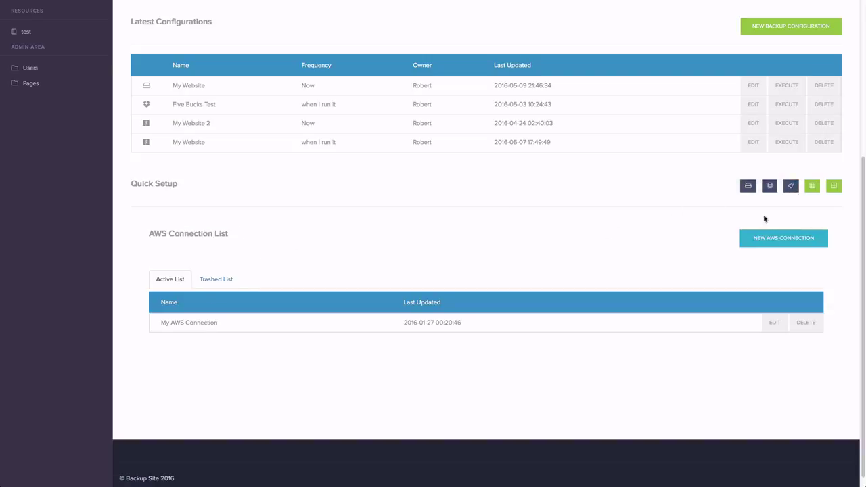
# Open the Five Bucks Test configuration for editing from the Configuration List.
pyautogui.click(812, 187)
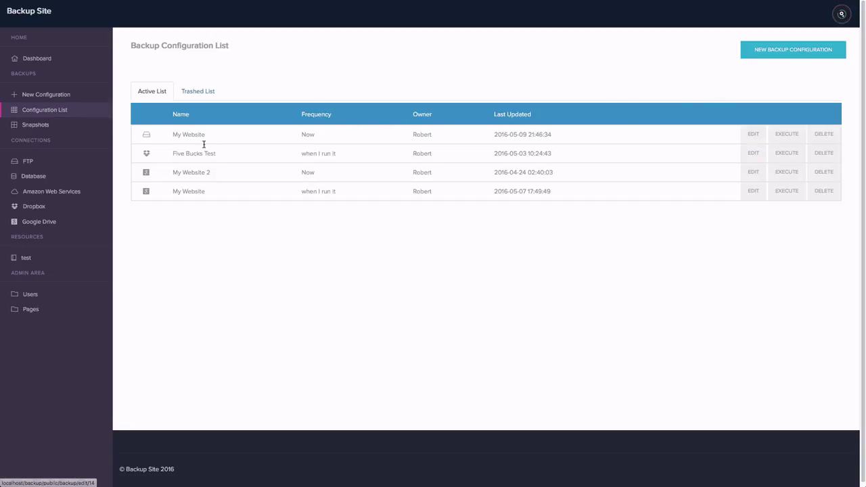
pyautogui.moveTo(170, 152); pyautogui.dragTo(272, 156)
pyautogui.click(753, 153)
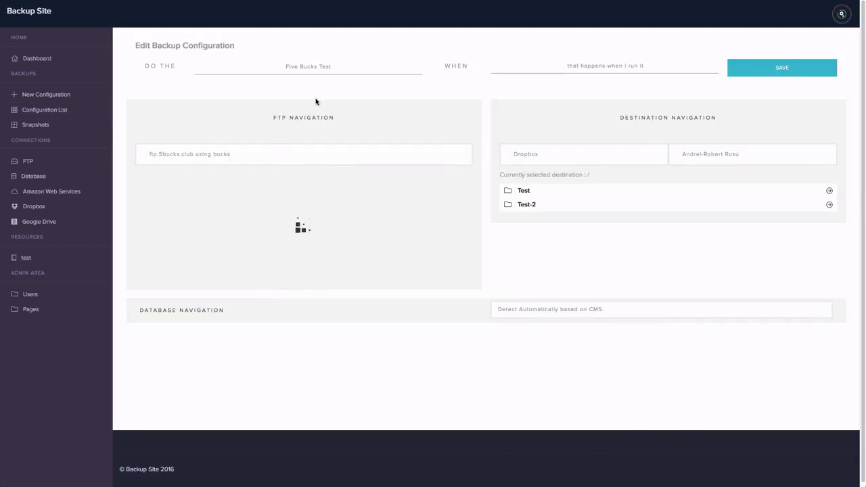
pyautogui.moveTo(277, 73); pyautogui.dragTo(367, 80)
pyautogui.click(362, 78)
# Set the WHEN schedule to 'that happens Daily'.
pyautogui.click(557, 69)
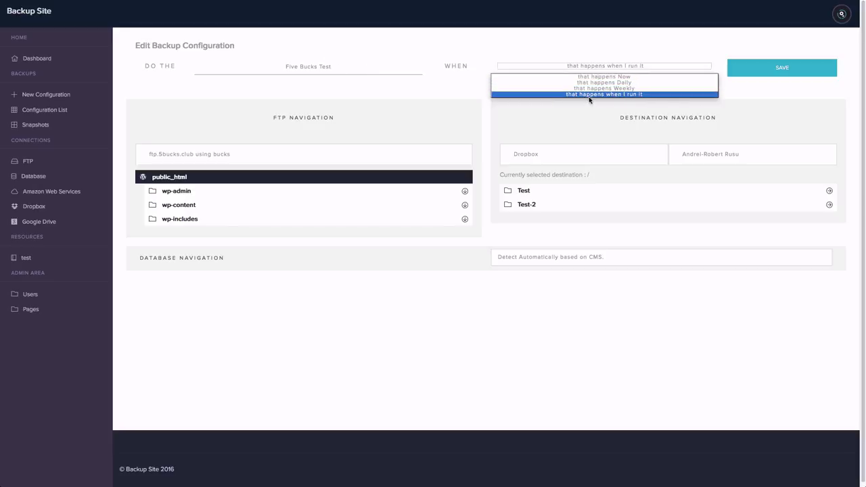
pyautogui.click(609, 83)
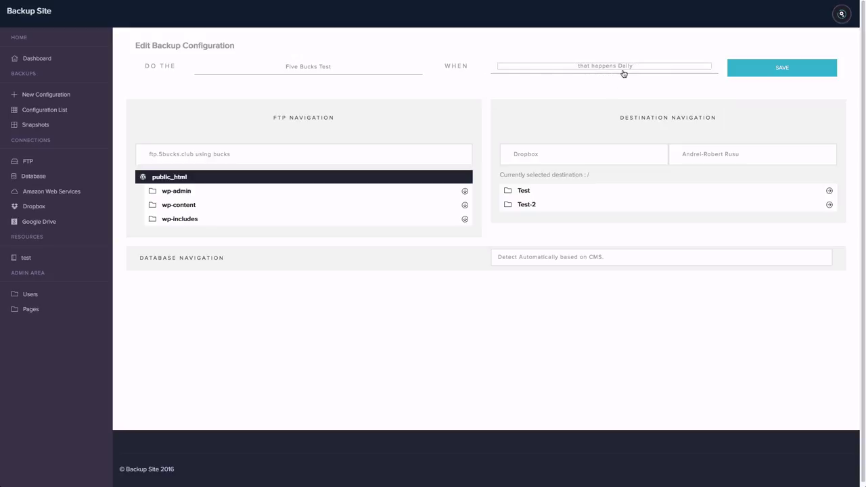
pyautogui.click(611, 68)
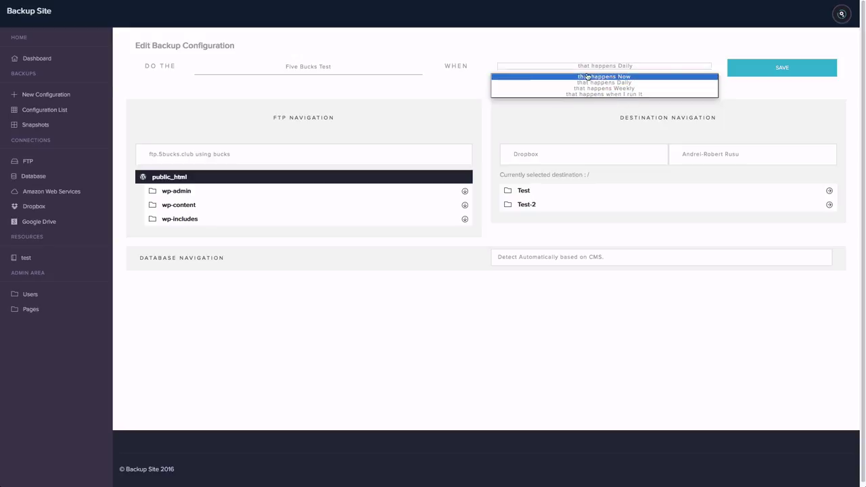
pyautogui.click(447, 100)
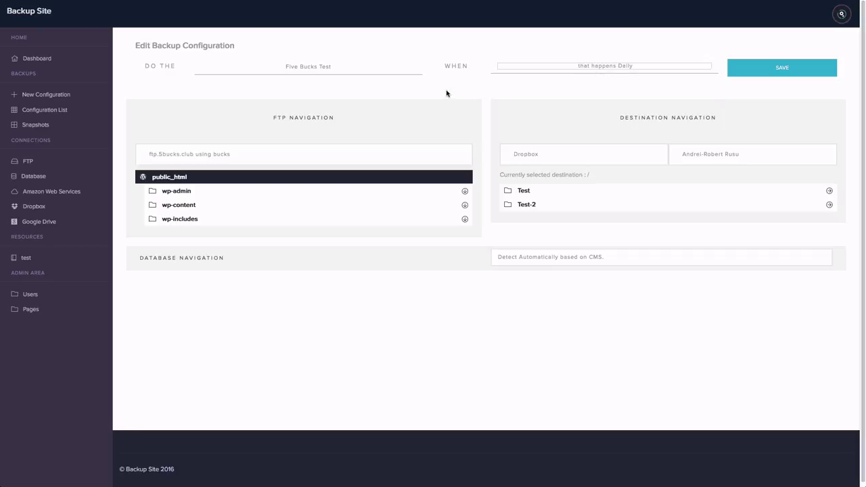
# Set the schedule to 'that happens when I run it', keeping all of public_html selected.
pyautogui.click(609, 65)
pyautogui.click(629, 101)
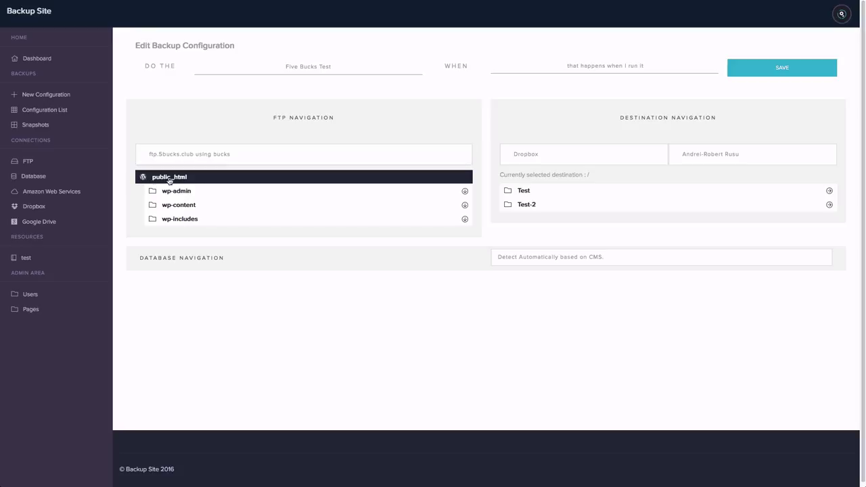
pyautogui.click(195, 192)
pyautogui.click(199, 205)
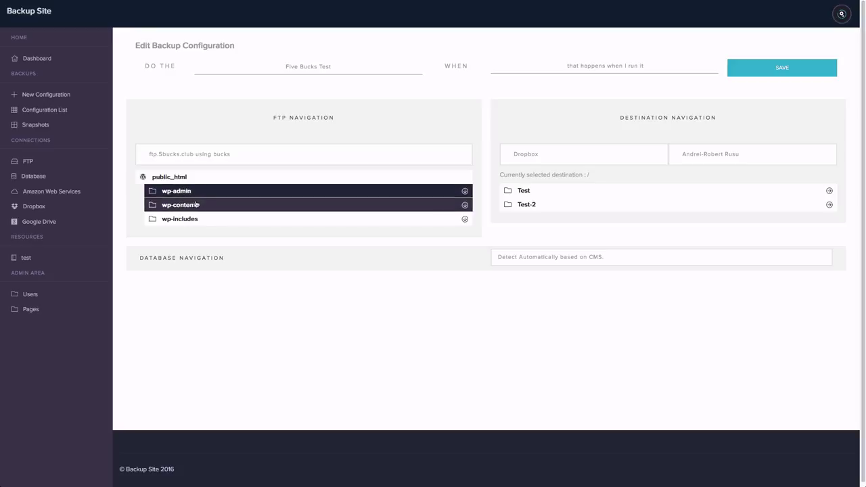
pyautogui.click(202, 218)
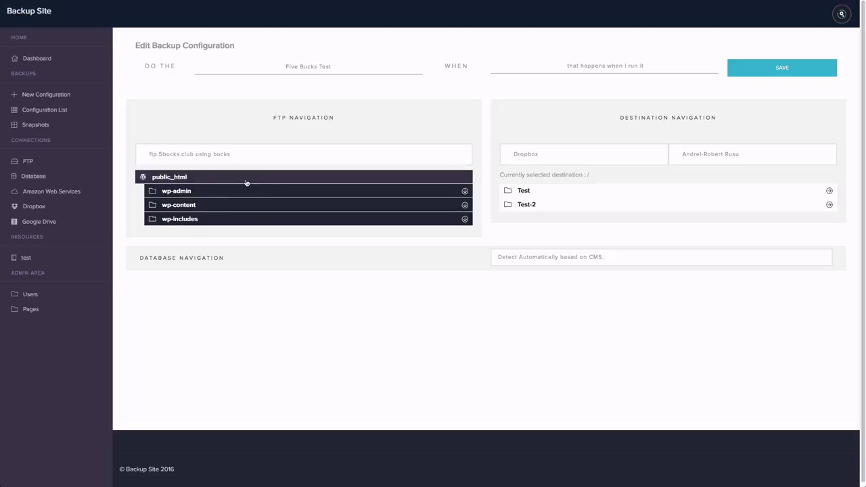
pyautogui.click(160, 181)
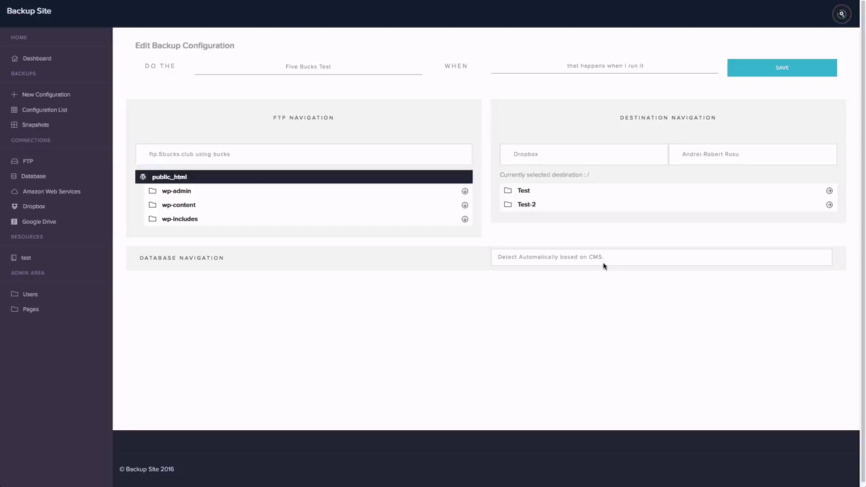
# Try Google Drive instead of Dropbox as the backup destination type.
pyautogui.moveTo(624, 116); pyautogui.dragTo(753, 123)
pyautogui.click(715, 133)
pyautogui.click(591, 153)
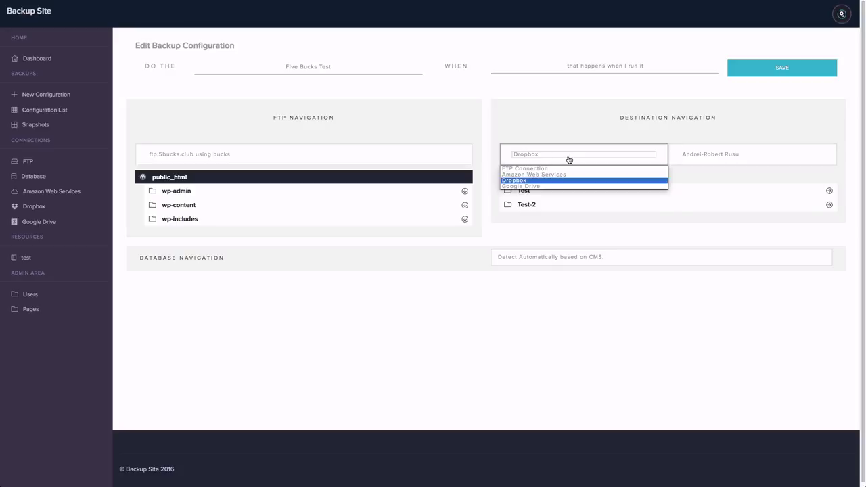
pyautogui.click(532, 183)
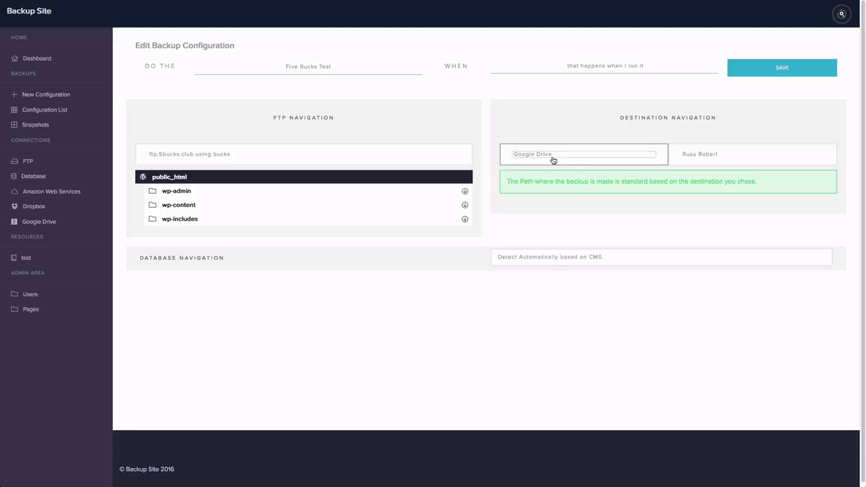
pyautogui.click(565, 161)
pyautogui.click(692, 156)
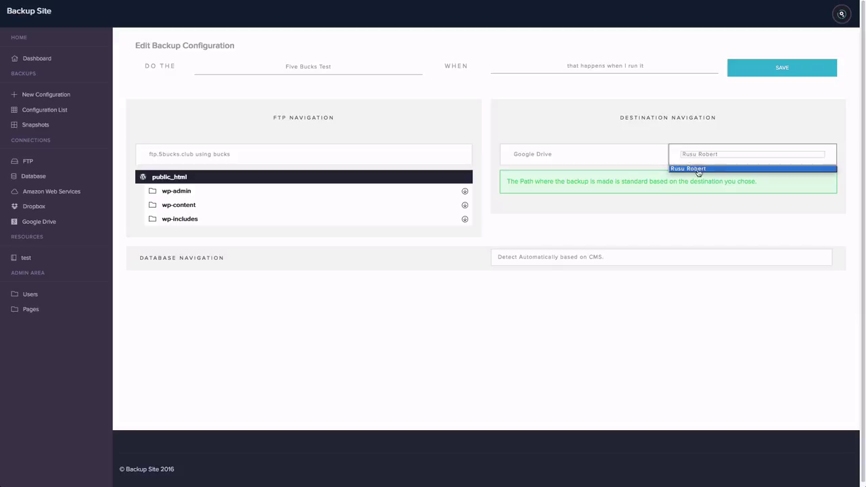
pyautogui.click(649, 164)
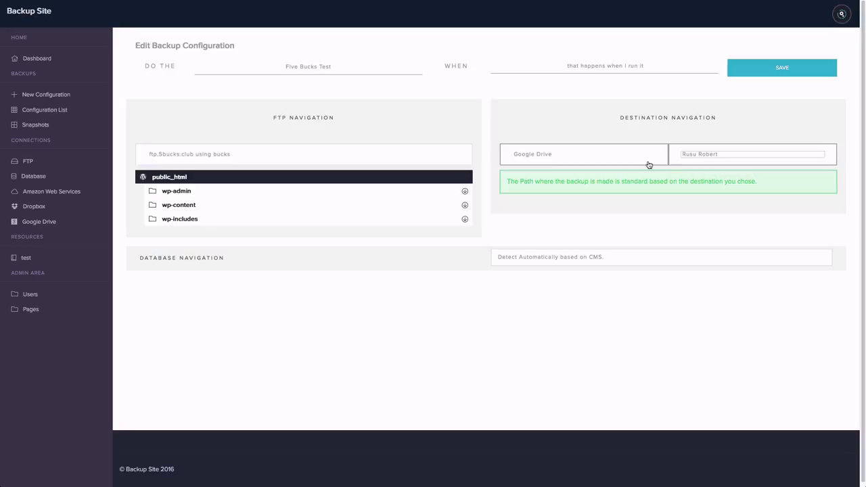
# Switch the destination to Amazon Web Services via My AWS Connection, at root '/'.
pyautogui.click(649, 164)
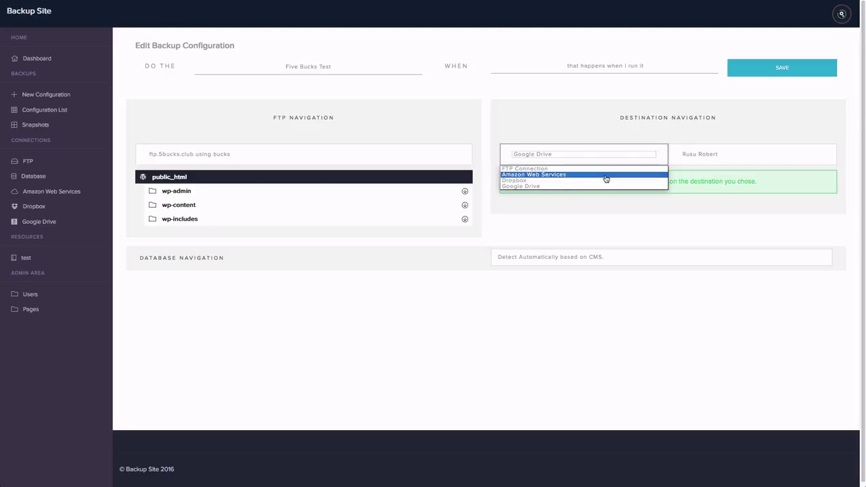
pyautogui.click(606, 179)
pyautogui.click(689, 162)
pyautogui.click(689, 169)
pyautogui.click(782, 190)
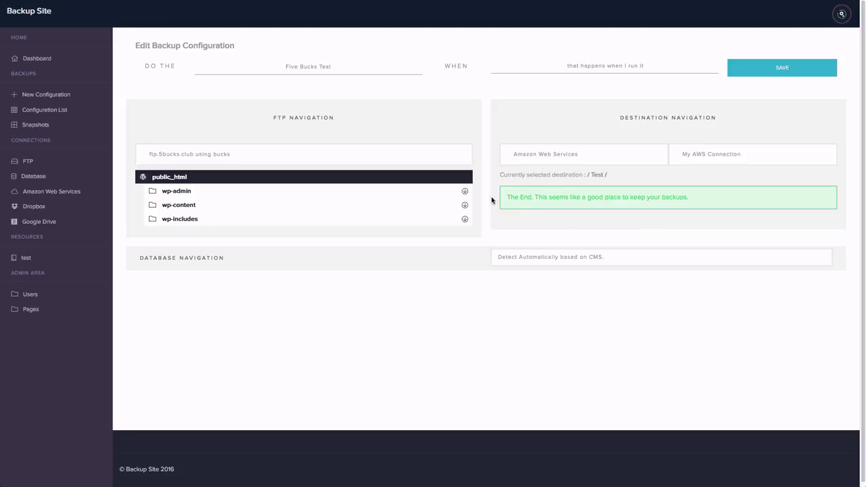
pyautogui.moveTo(512, 196); pyautogui.dragTo(686, 202)
pyautogui.click(686, 205)
pyautogui.click(590, 176)
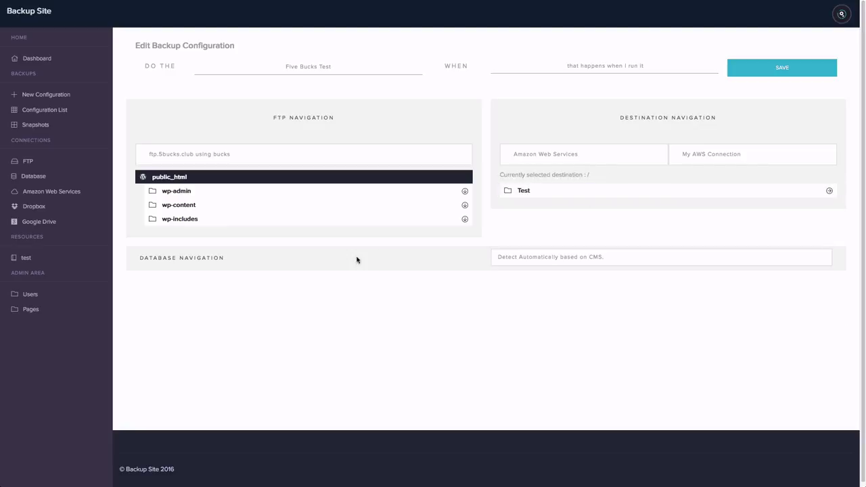
# Keep the database on 'Detect Automatically based on CMS.' and save Five Bucks Test.
pyautogui.click(534, 262)
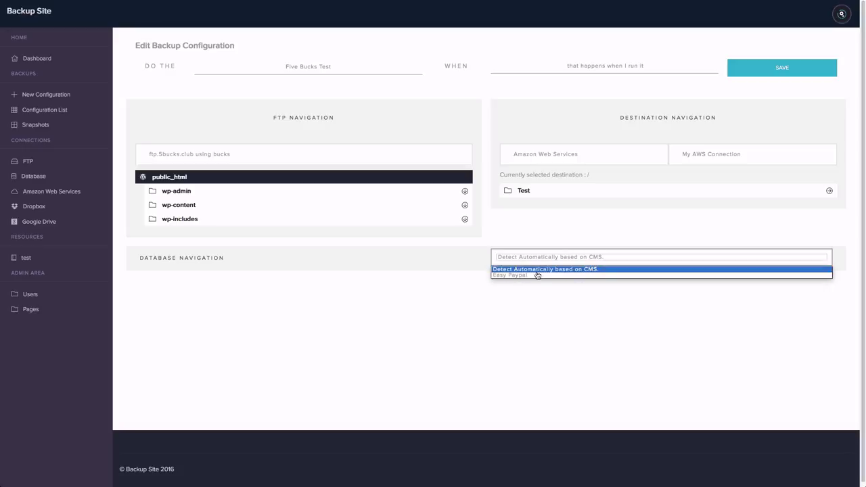
pyautogui.click(458, 294)
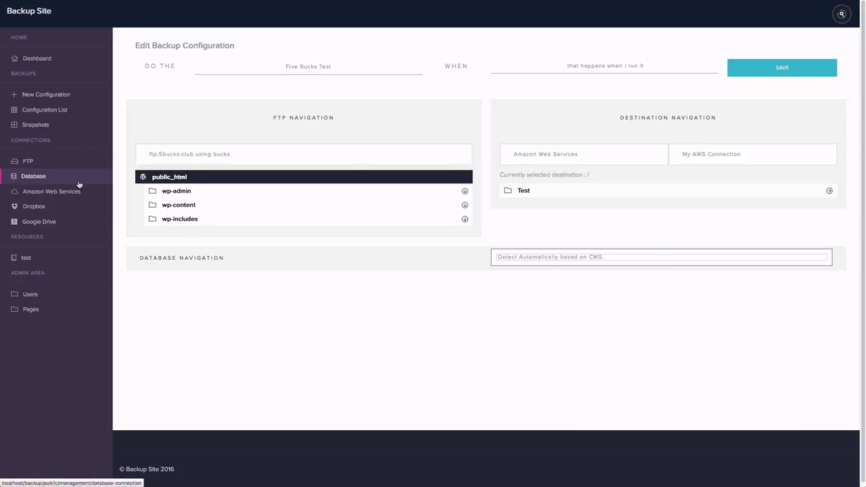
pyautogui.click(775, 71)
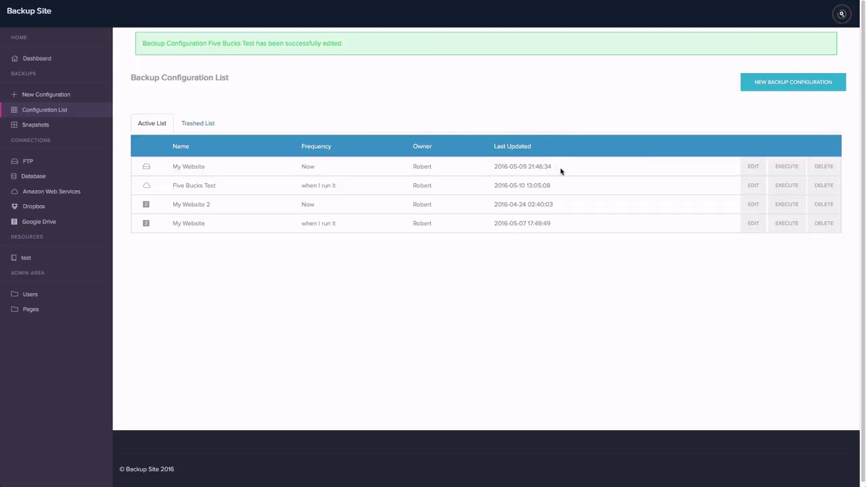
# Execute the Five Bucks Test backup from the Backup Configuration List.
pyautogui.click(787, 190)
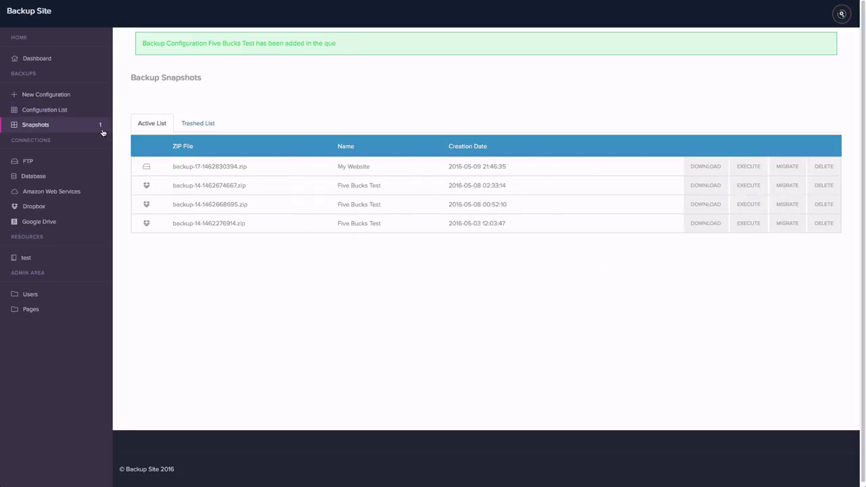
pyautogui.moveTo(101, 127)
pyautogui.click(209, 128)
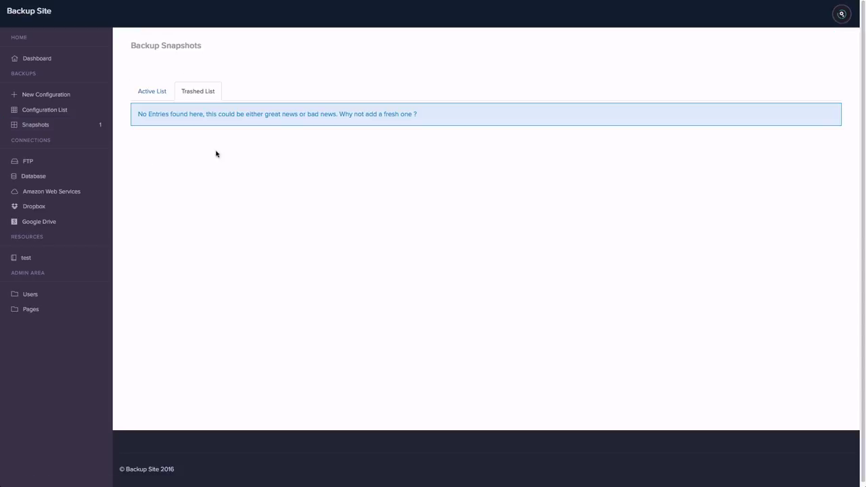
pyautogui.click(154, 101)
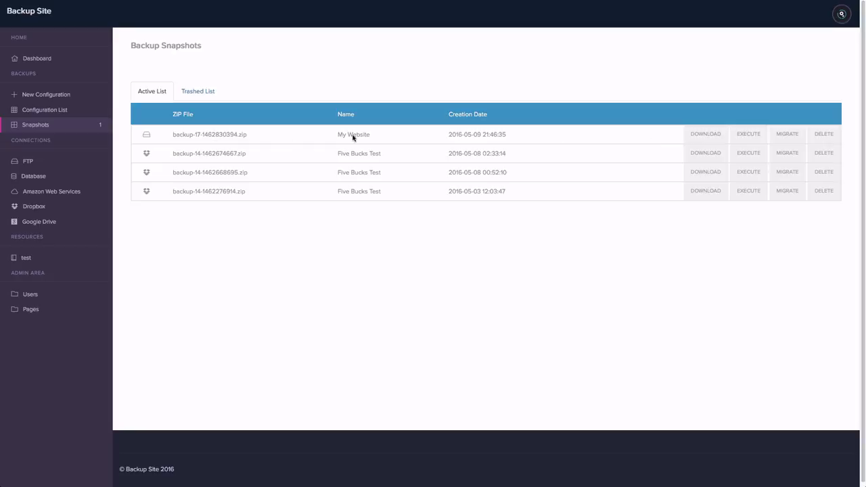
pyautogui.click(706, 134)
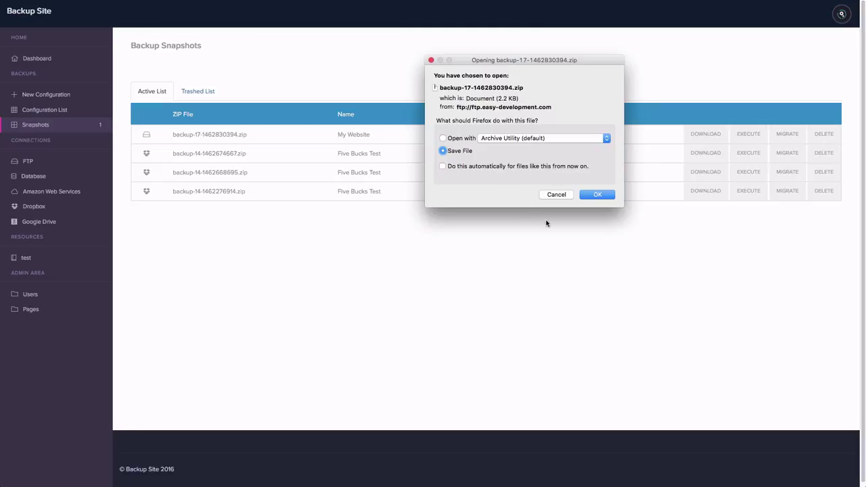
pyautogui.click(554, 196)
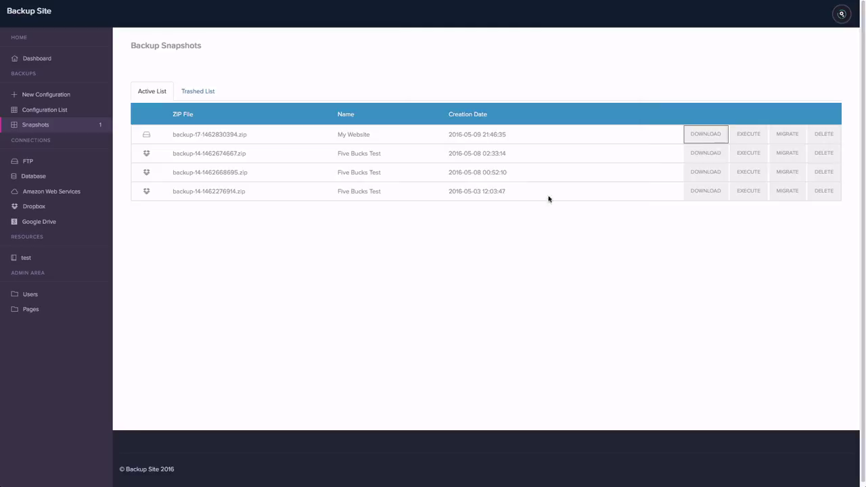
pyautogui.click(707, 155)
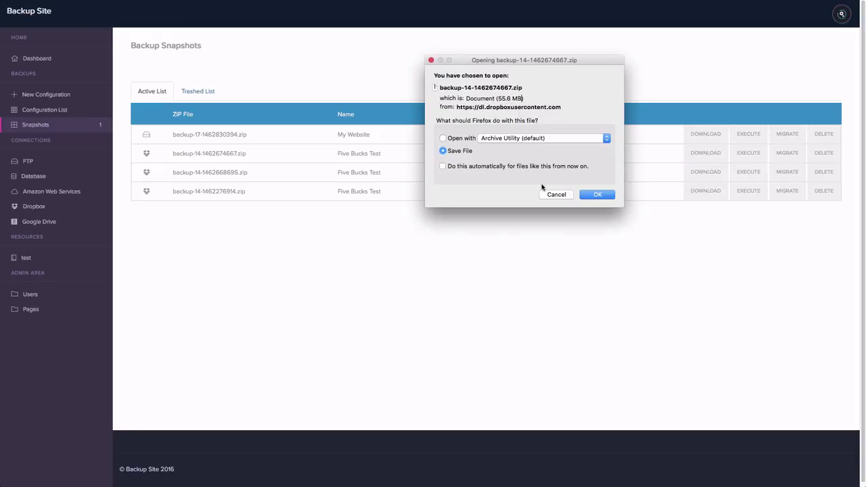
pyautogui.click(549, 195)
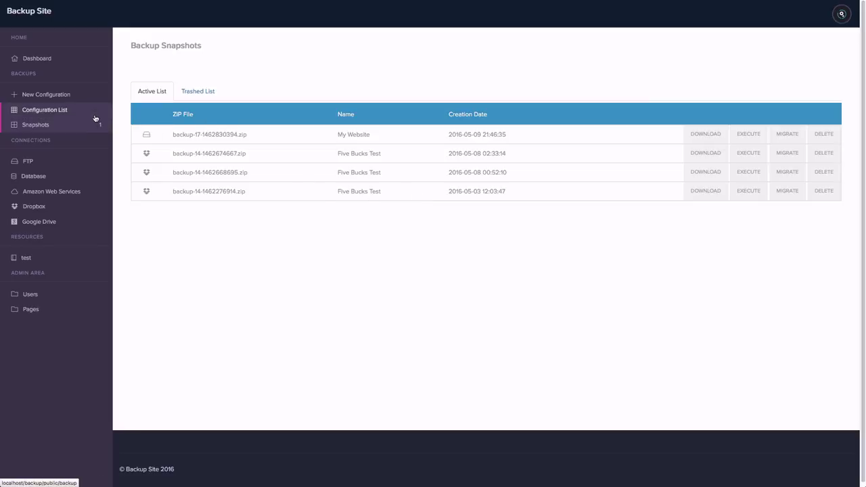
# Browse ftp.easy-development.com, then switch to browsing ftp.5bucks.club.
pyautogui.click(69, 163)
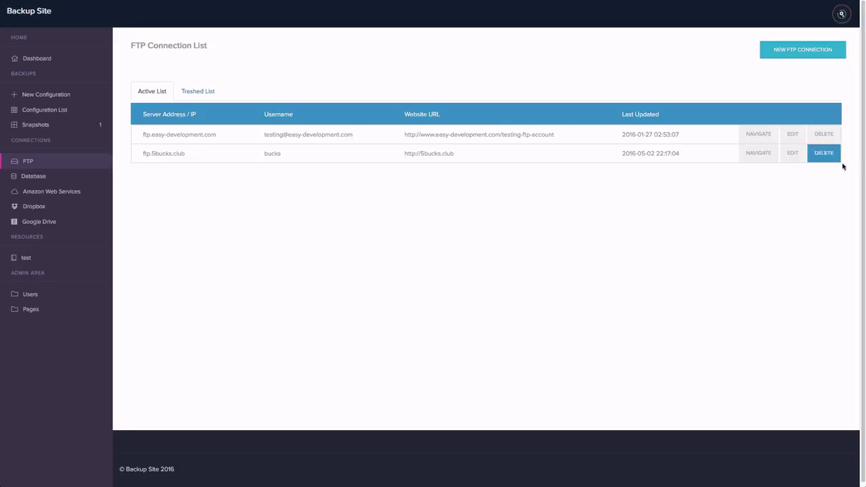
pyautogui.click(753, 134)
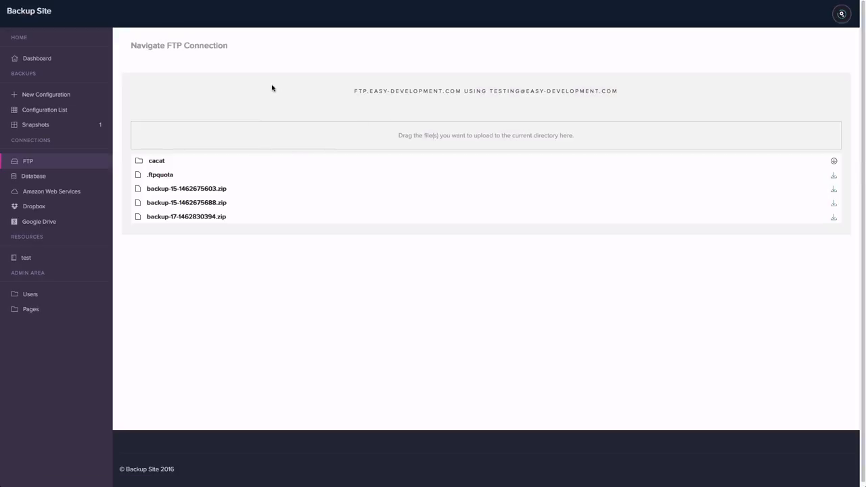
pyautogui.hotkey('alt', 'Left')
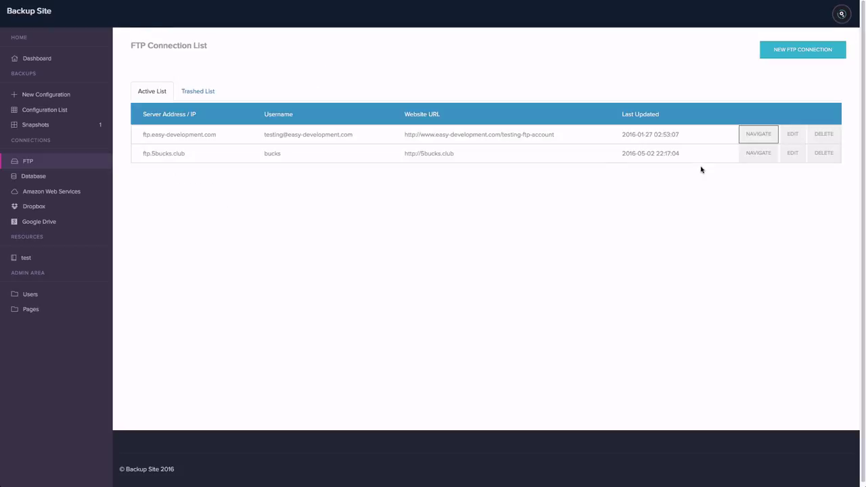
pyautogui.click(751, 154)
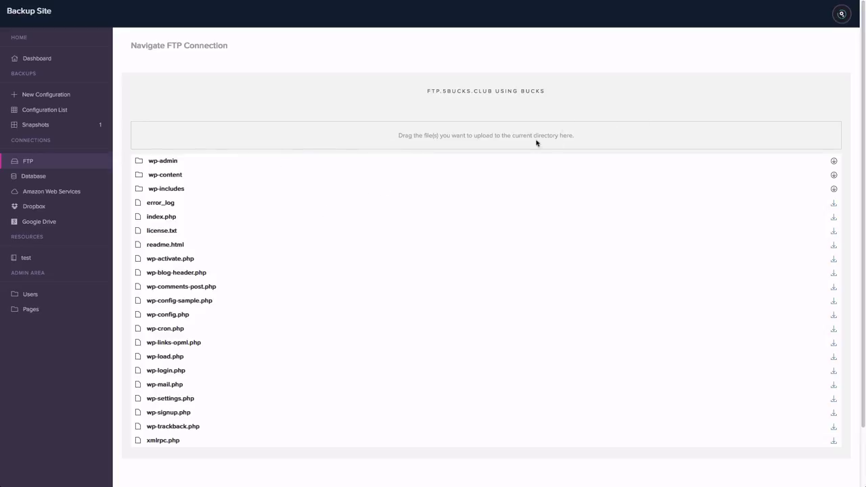
# Cancel the readme.html download and expand the wp-admin folder.
pyautogui.moveTo(421, 133); pyautogui.dragTo(574, 135)
pyautogui.click(627, 159)
pyautogui.click(834, 246)
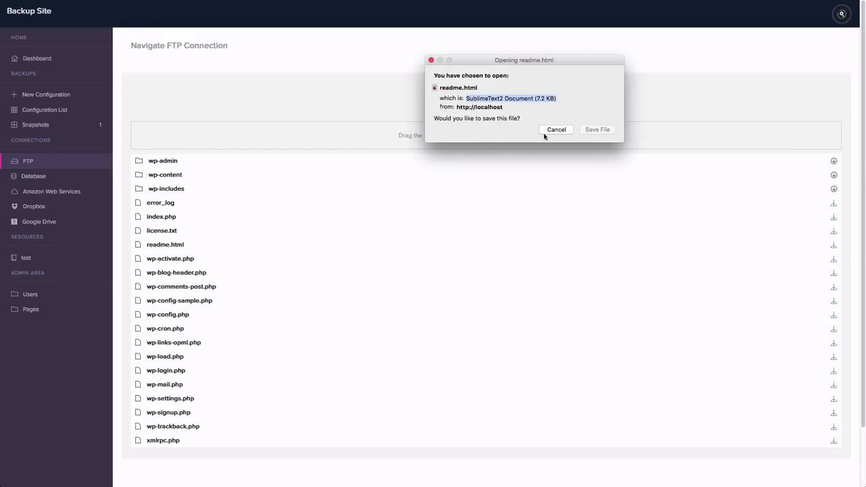
pyautogui.click(555, 130)
pyautogui.click(832, 163)
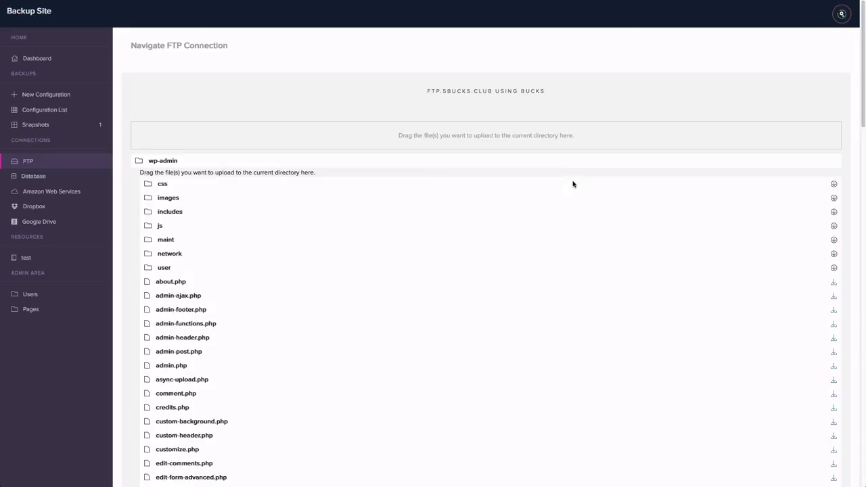
pyautogui.scroll(-2, 474, 181)
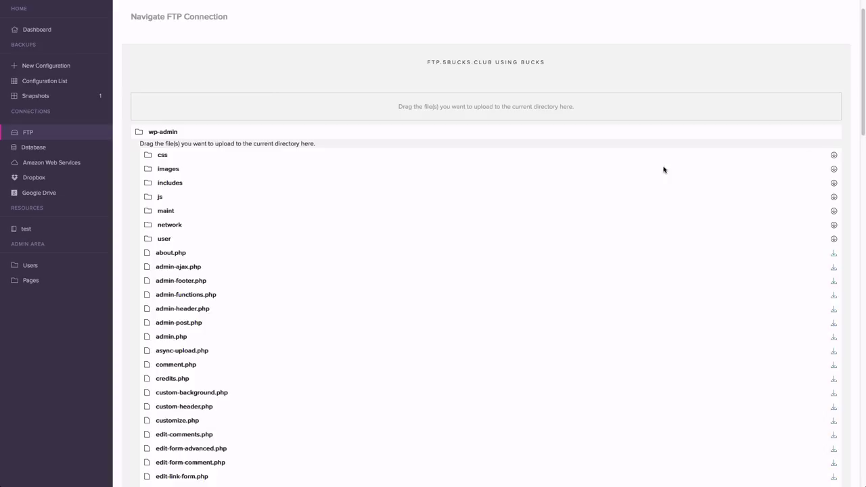
pyautogui.scroll(-1, 616, 180)
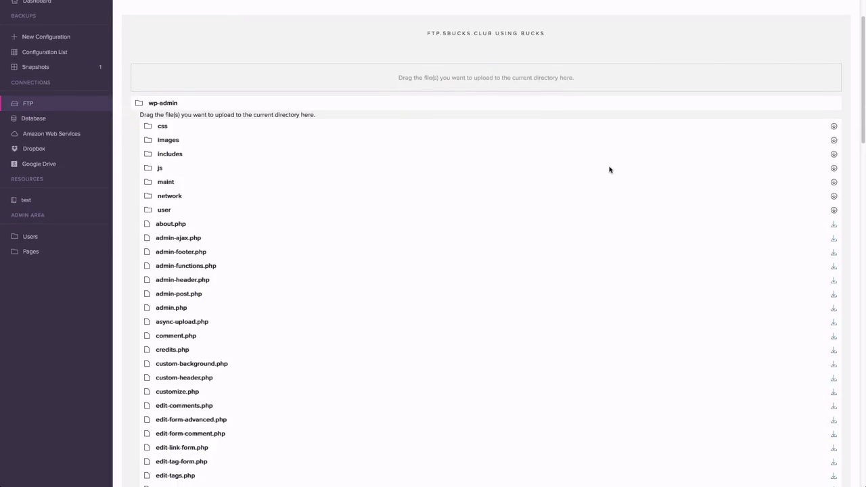
pyautogui.scroll(-1, 609, 169)
pyautogui.scroll(2, 545, 180)
pyautogui.scroll(-20, 537, 179)
pyautogui.scroll(-15, 537, 177)
pyautogui.scroll(20, 249, 178)
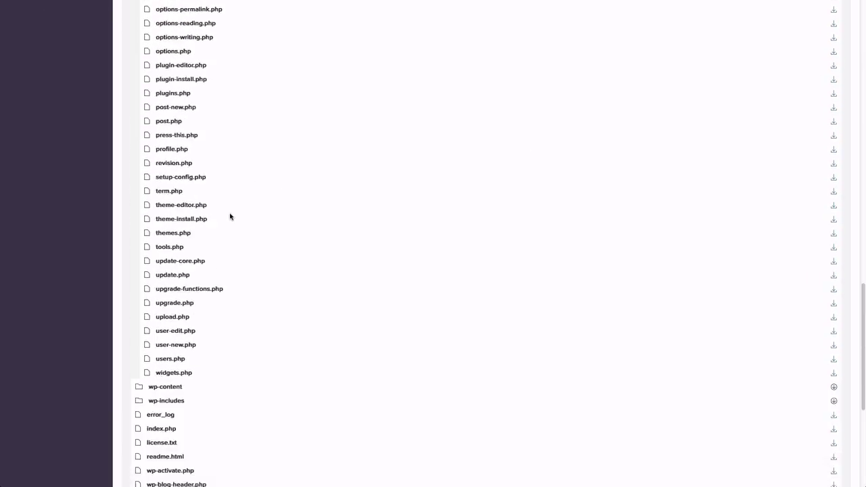
pyautogui.scroll(15, 182, 187)
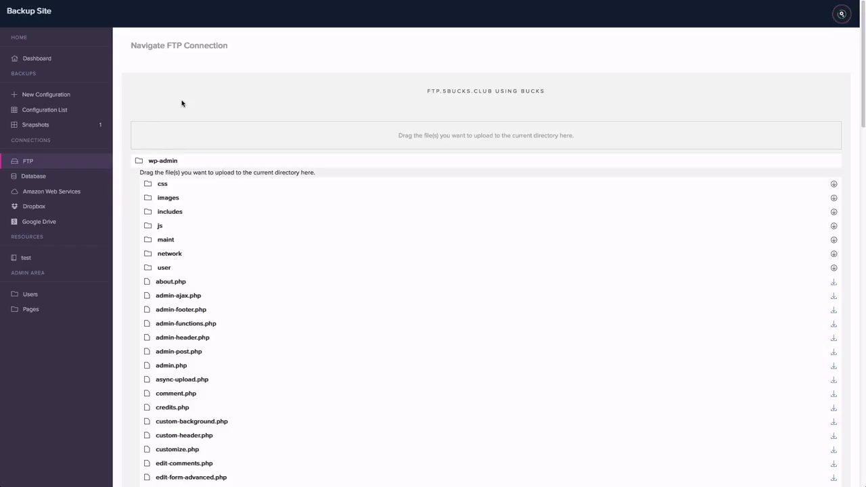
# Start a new AWS connection, stepping through its fields and leaving the region on US East.
pyautogui.click(66, 192)
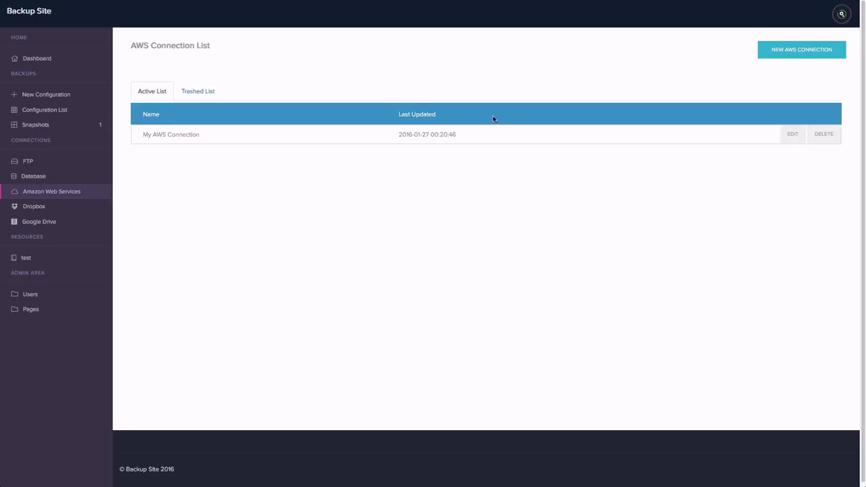
pyautogui.click(781, 54)
pyautogui.click(334, 102)
pyautogui.click(304, 119)
pyautogui.tripleClick(371, 104)
pyautogui.press('Tab')
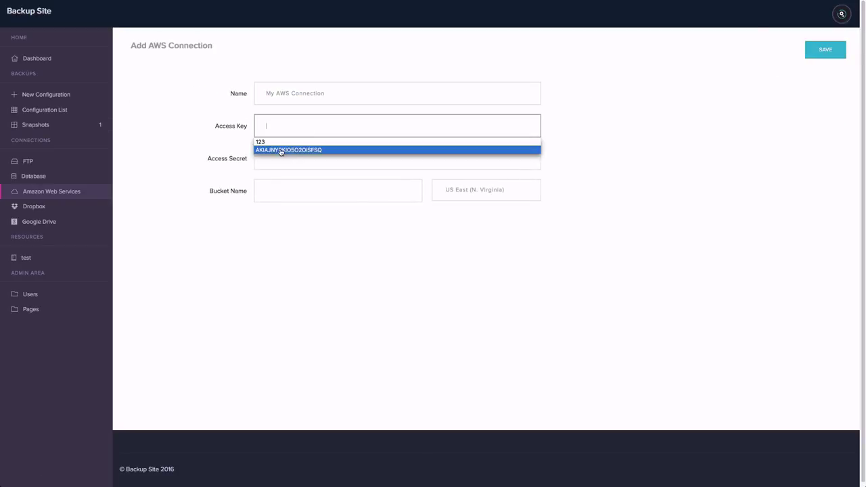
pyautogui.click(277, 160)
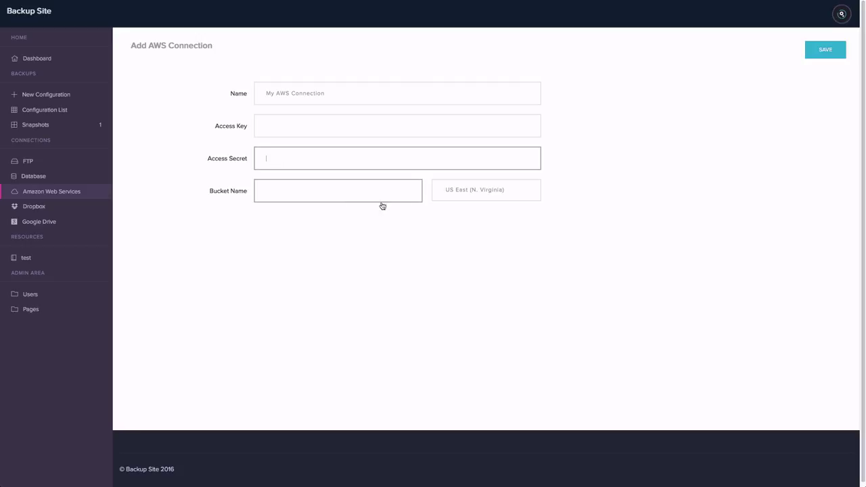
pyautogui.click(473, 192)
pyautogui.click(623, 199)
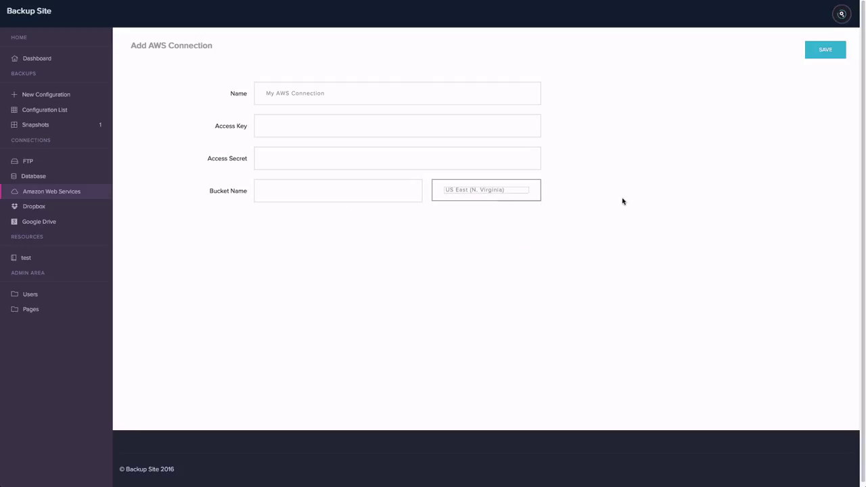
# Add a new Dropbox connection from the Dropbox Connection List.
pyautogui.click(93, 213)
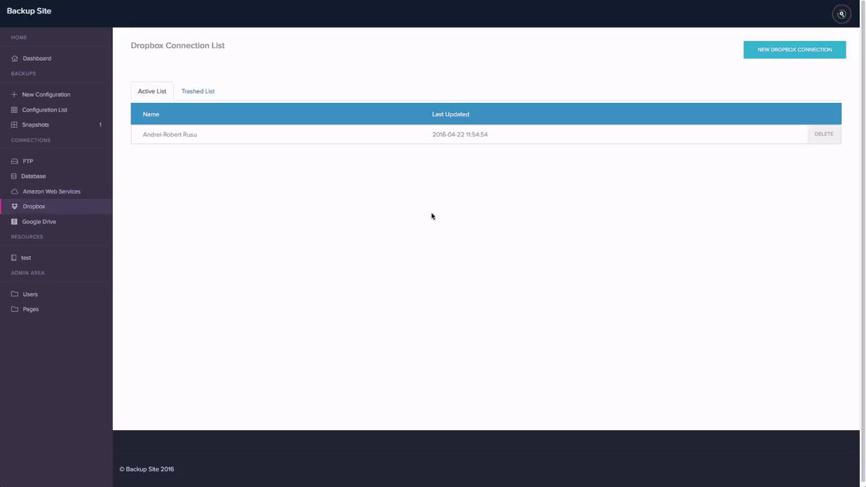
pyautogui.click(771, 54)
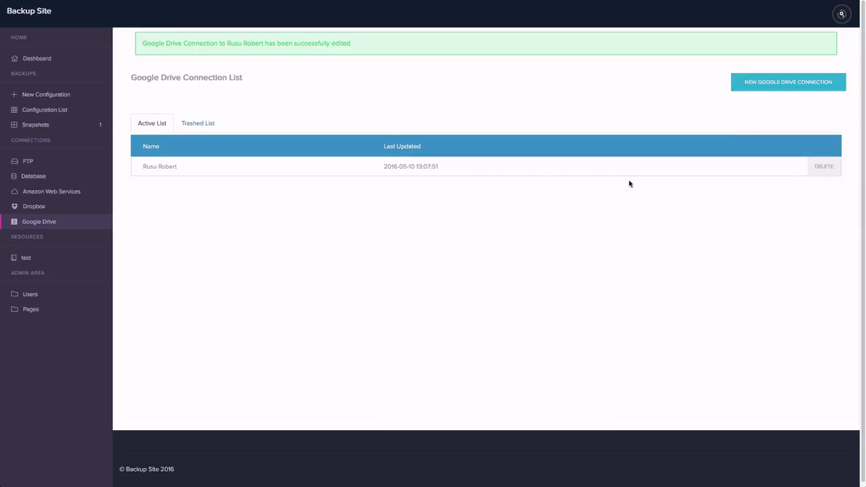
pyautogui.moveTo(161, 49); pyautogui.dragTo(423, 52)
pyautogui.click(425, 70)
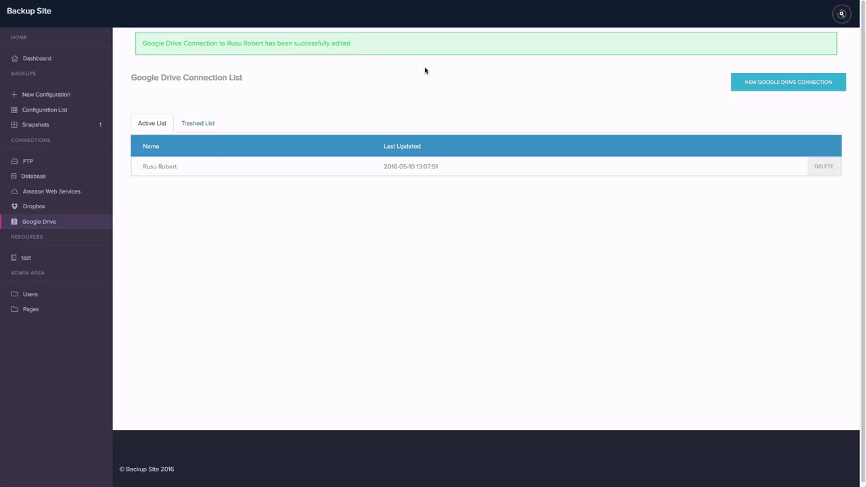
# Delete the Google Drive connection, restore it from the Trashed List, then open Snapshots.
pyautogui.click(213, 133)
pyautogui.click(155, 91)
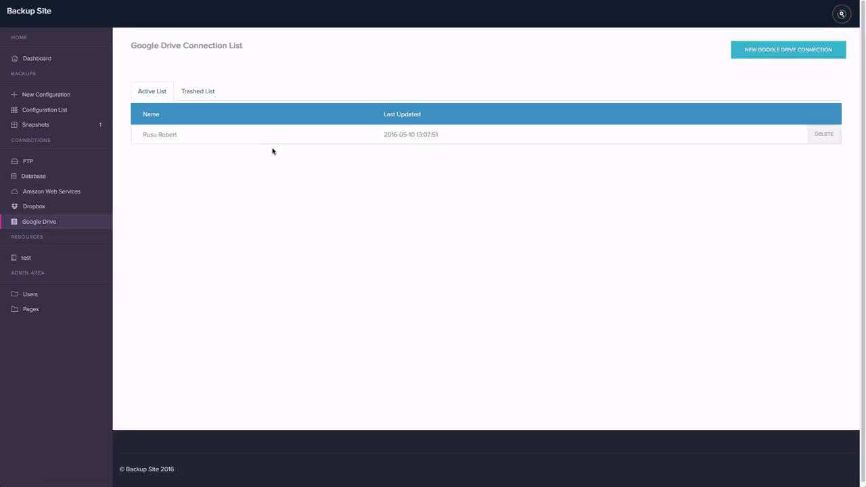
pyautogui.click(830, 133)
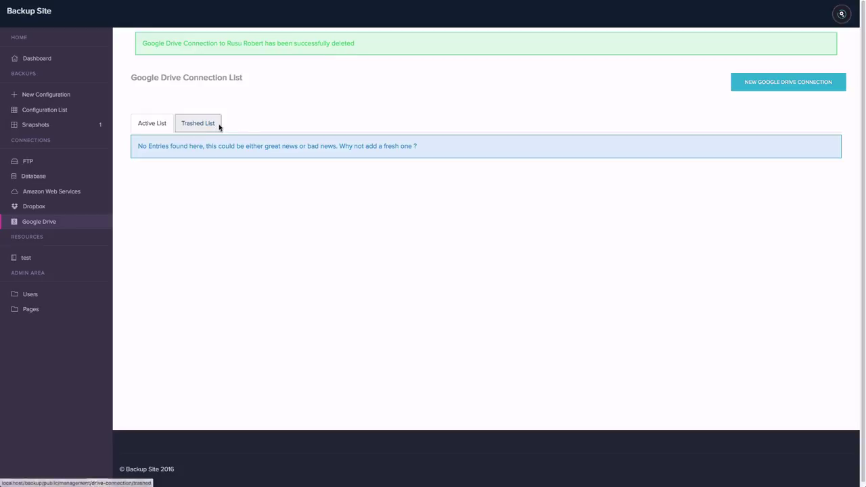
pyautogui.click(221, 127)
pyautogui.click(827, 135)
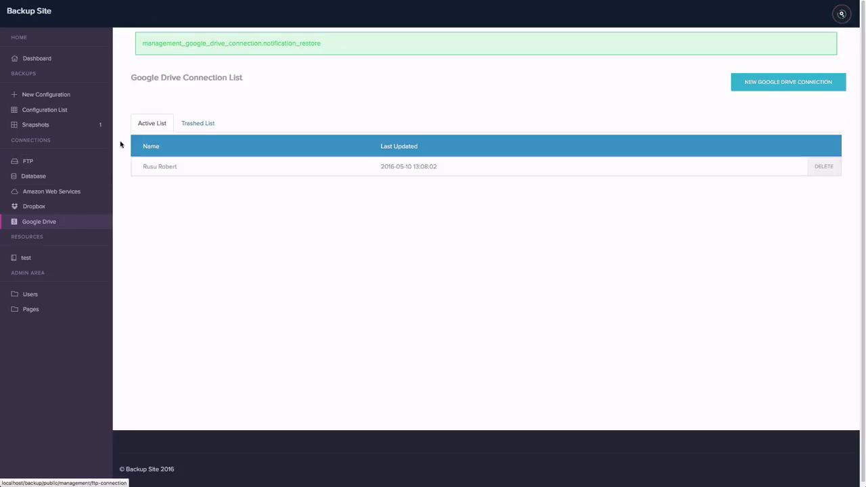
pyautogui.click(97, 132)
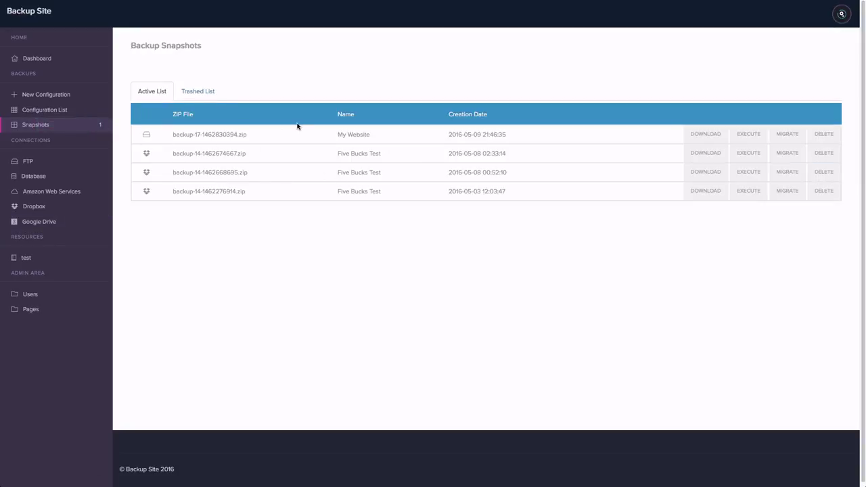
# Delete the My Website backup-17 snapshot and confirm it appears in the Trashed List.
pyautogui.click(192, 98)
pyautogui.click(824, 134)
pyautogui.click(198, 125)
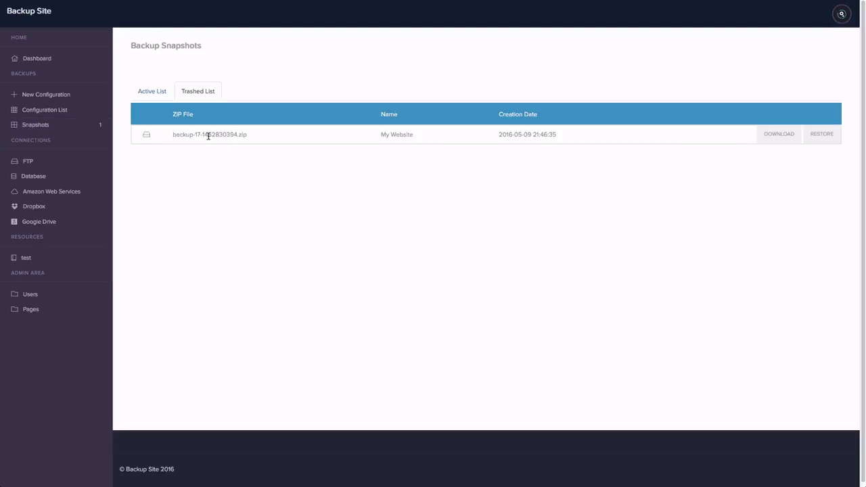
pyautogui.click(165, 92)
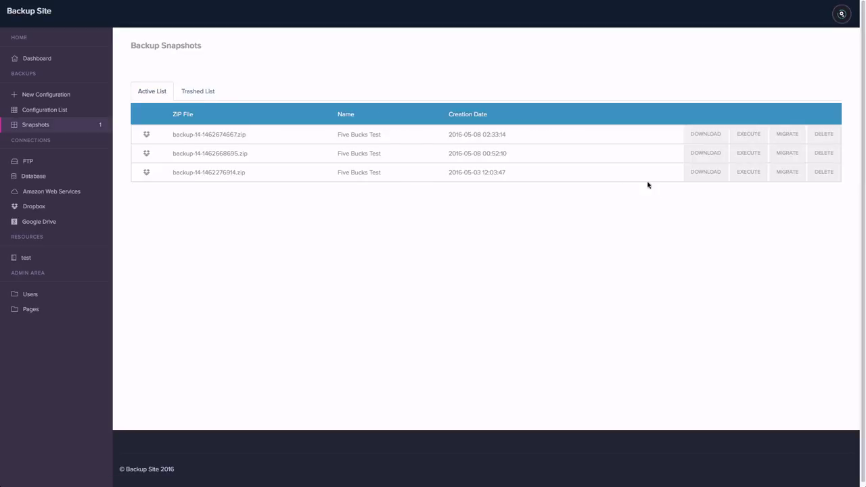
# Start migrating the newest Five Bucks Test snapshot, targeting ftp.easy-development.com.
pyautogui.click(786, 134)
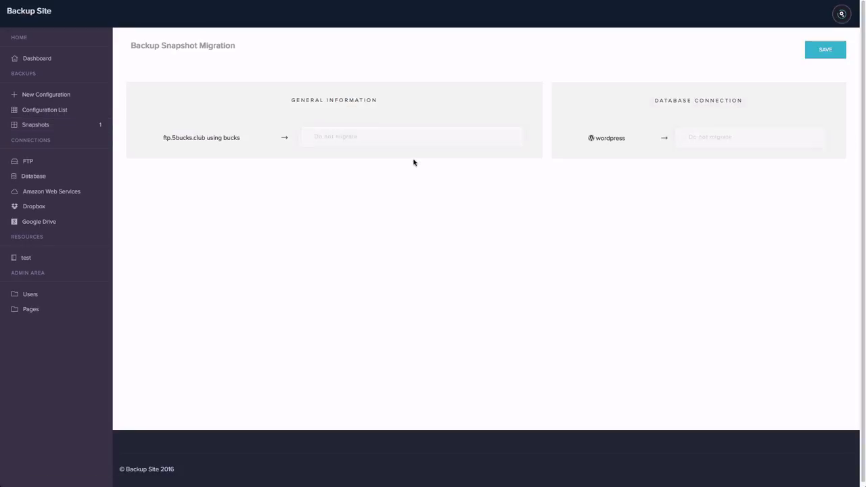
pyautogui.moveTo(156, 130); pyautogui.dragTo(241, 140)
pyautogui.click(199, 138)
pyautogui.click(341, 136)
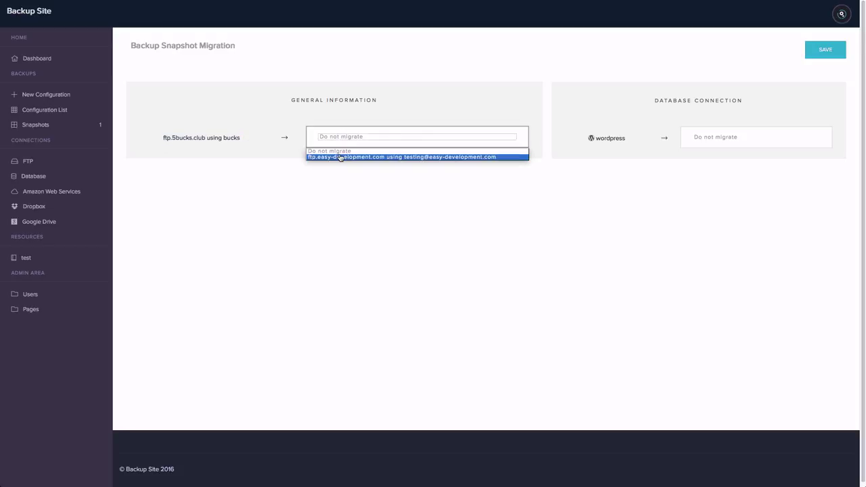
pyautogui.click(340, 156)
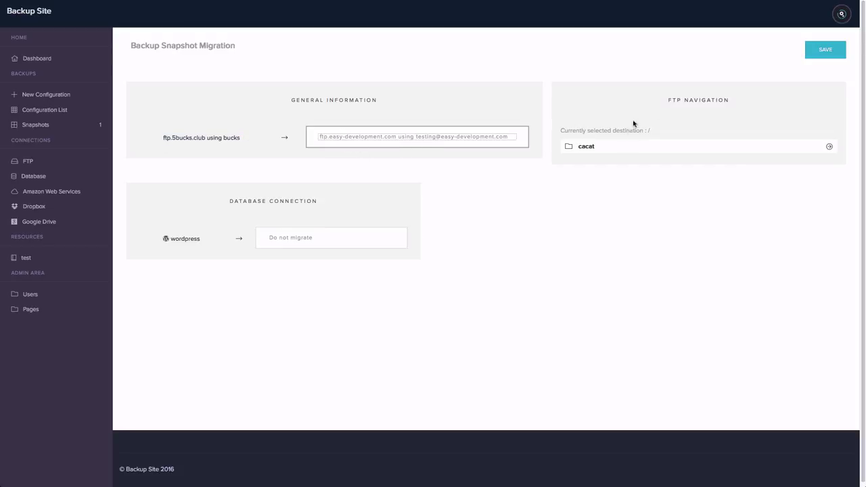
# Set the migration destination to the cacat folder and the Easy Paypal database.
pyautogui.moveTo(730, 100); pyautogui.dragTo(722, 105)
pyautogui.click(721, 105)
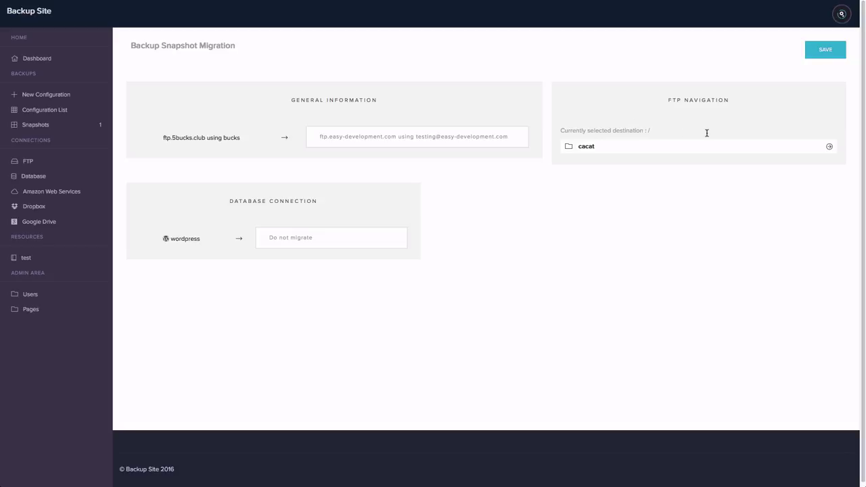
pyautogui.click(827, 146)
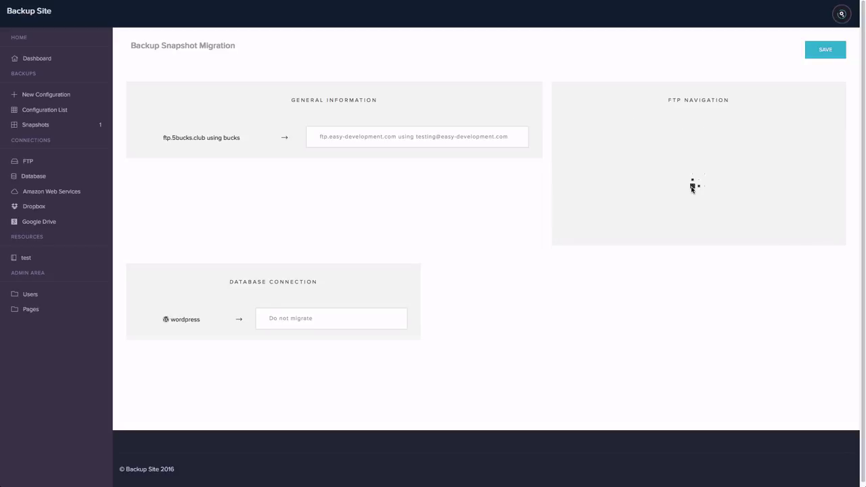
pyautogui.click(333, 250)
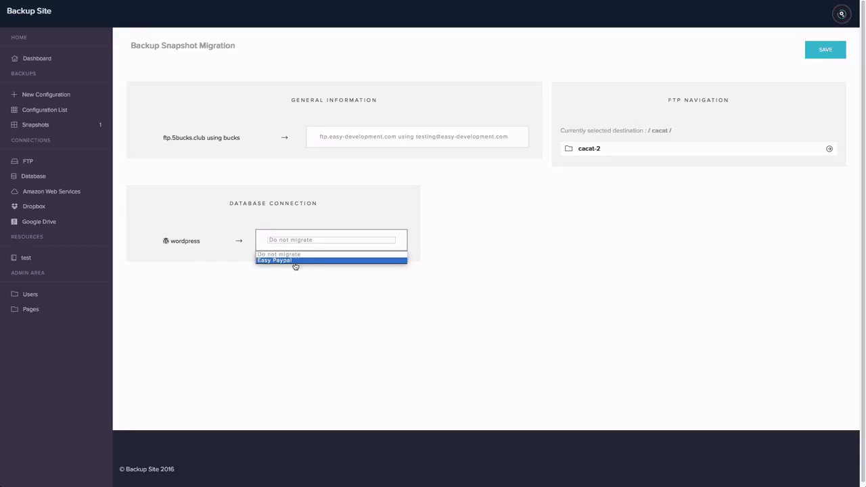
pyautogui.click(299, 254)
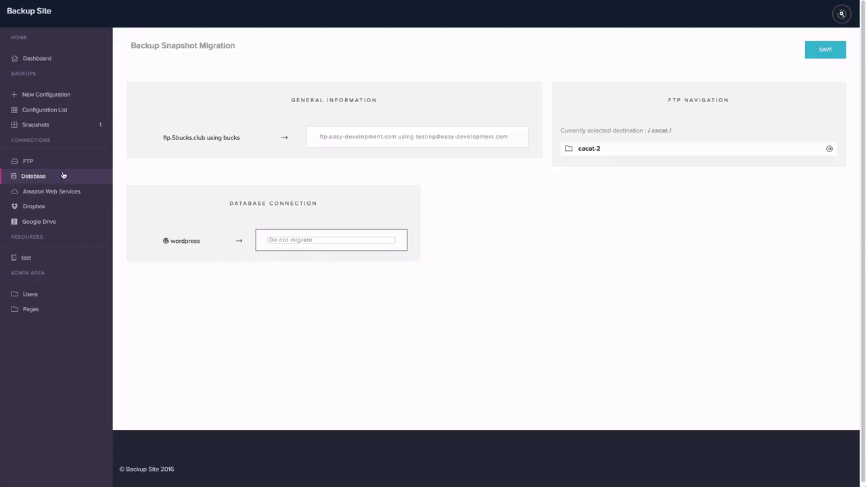
pyautogui.click(280, 241)
pyautogui.click(290, 261)
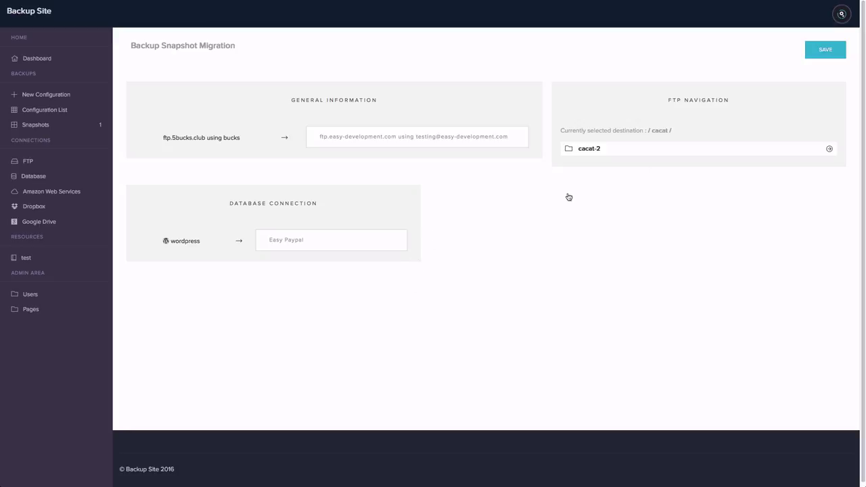
# Open My Profile from the account menu and review the available Language options.
pyautogui.click(839, 21)
pyautogui.click(815, 41)
pyautogui.click(330, 79)
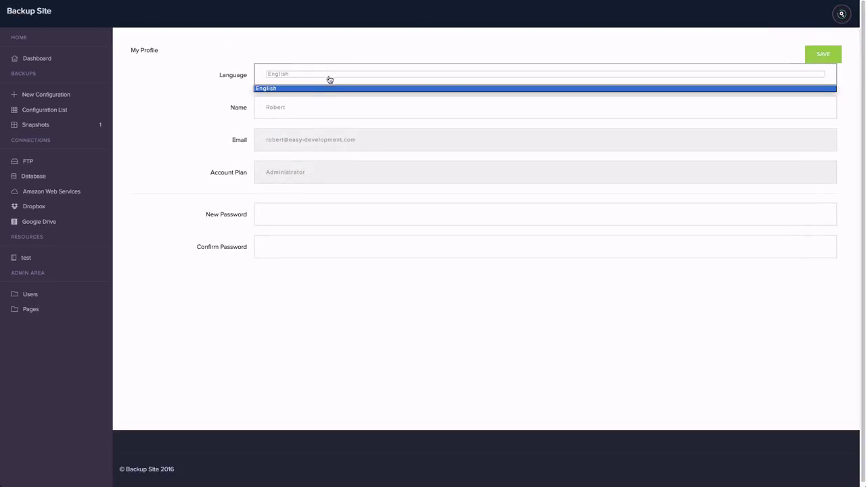
pyautogui.click(236, 86)
pyautogui.moveTo(221, 76); pyautogui.dragTo(293, 82)
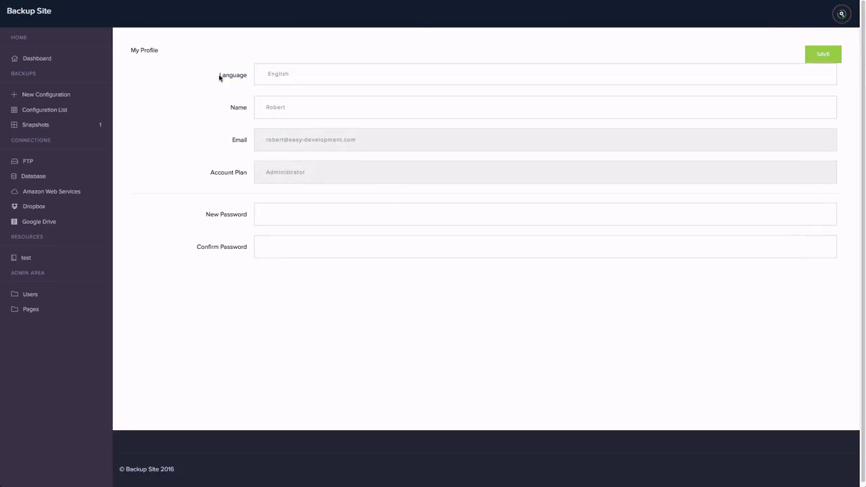
# Keep the profile language as English and return to the Snapshots list.
pyautogui.doubleClick(223, 76)
pyautogui.click(263, 78)
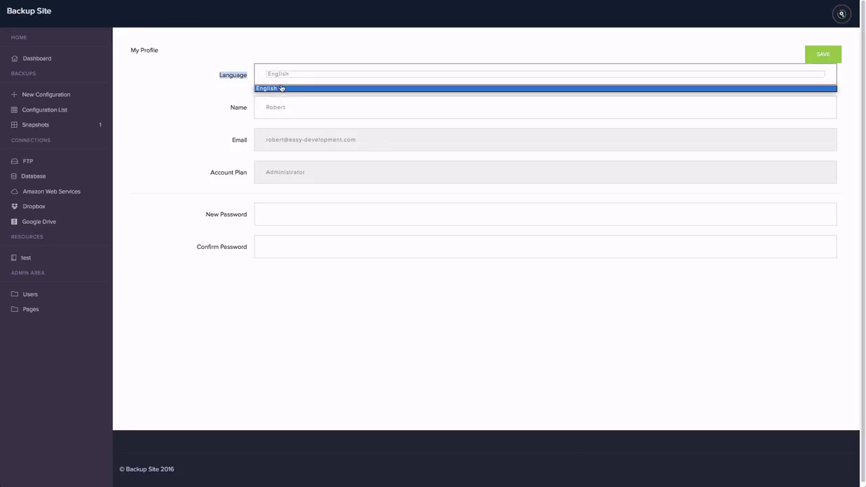
pyautogui.click(242, 79)
pyautogui.click(342, 80)
pyautogui.click(228, 79)
pyautogui.click(233, 78)
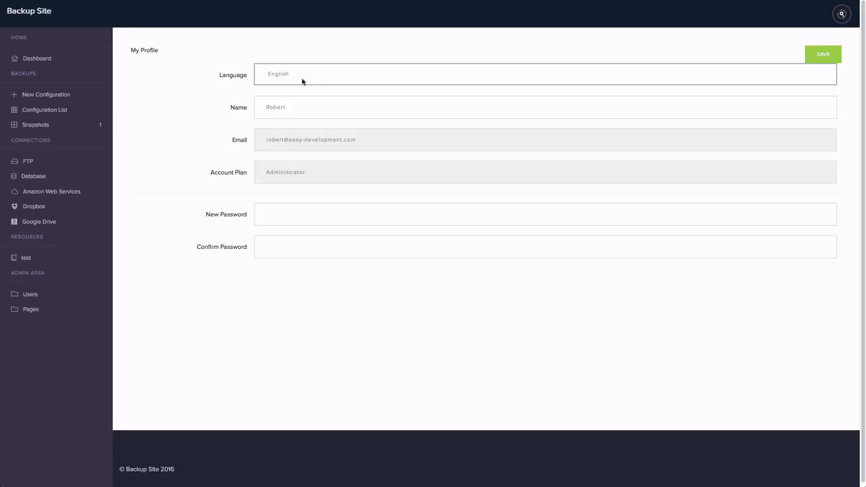
pyautogui.click(79, 126)
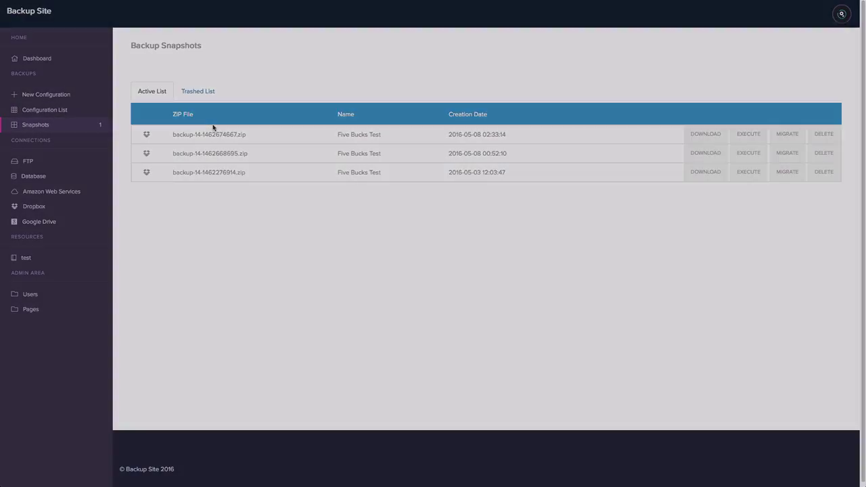